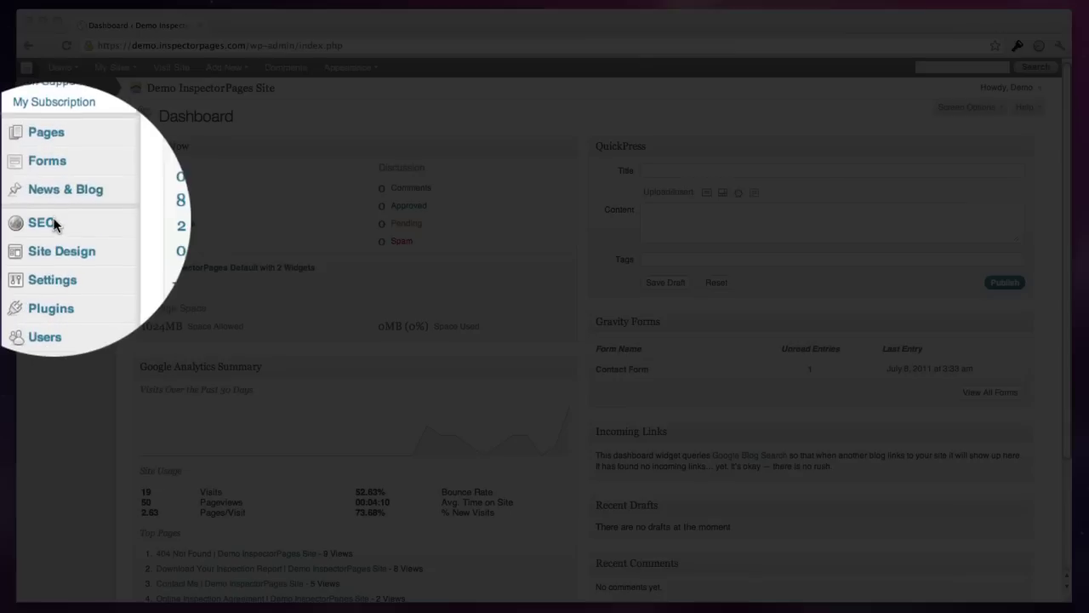
# Go to SEO > Deeplink Juggernaut and show its Content Links tab.
pyautogui.click(53, 222)
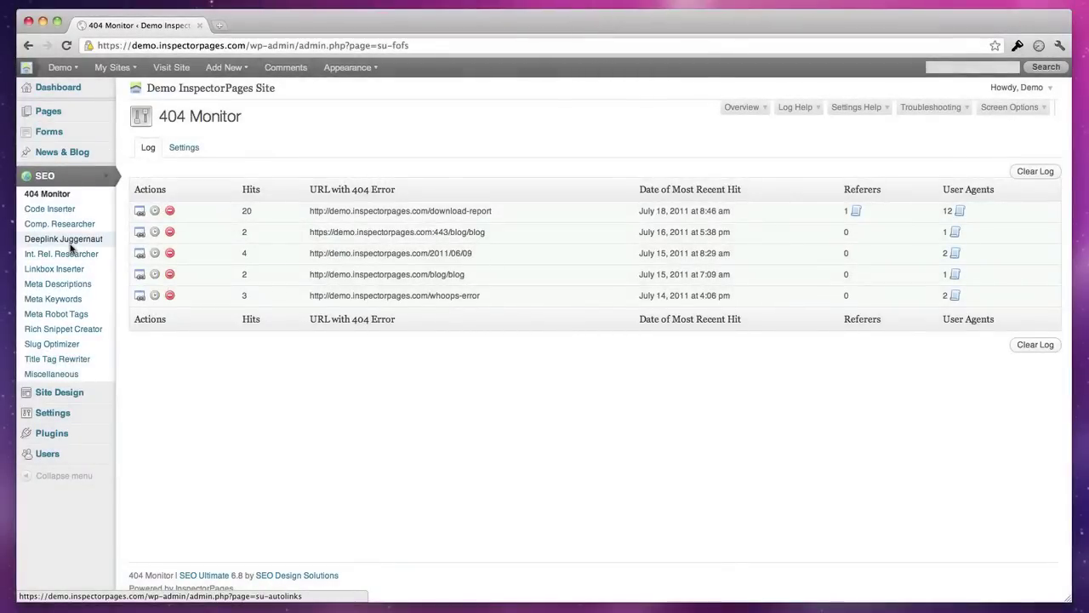
pyautogui.click(71, 242)
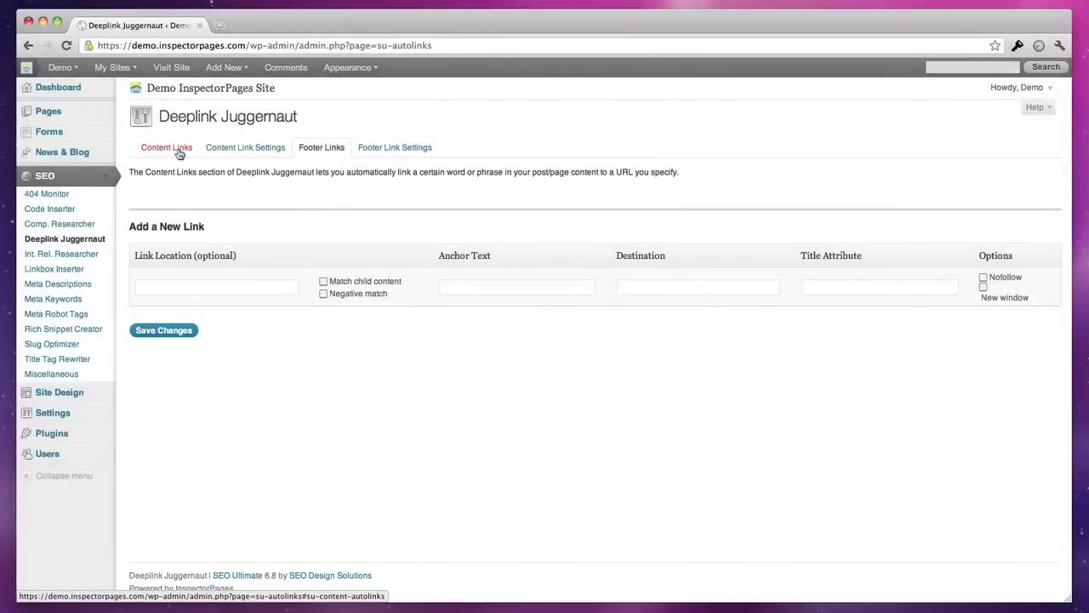
pyautogui.click(180, 153)
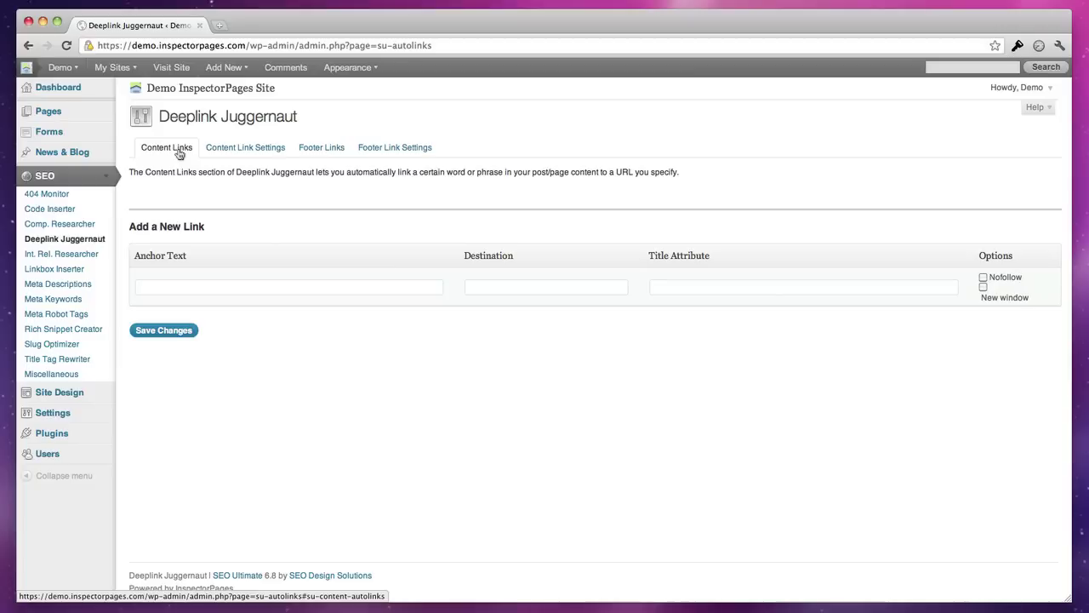
# Start a new page titled 'Philadelphia Home Inspector' and write its body text.
pyautogui.click(69, 113)
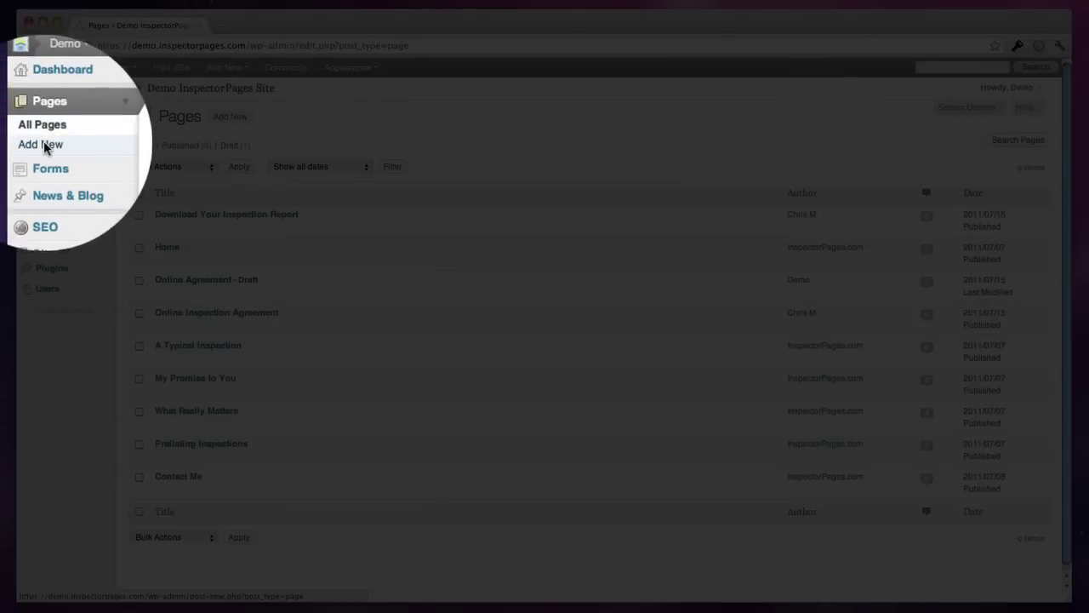
pyautogui.click(43, 144)
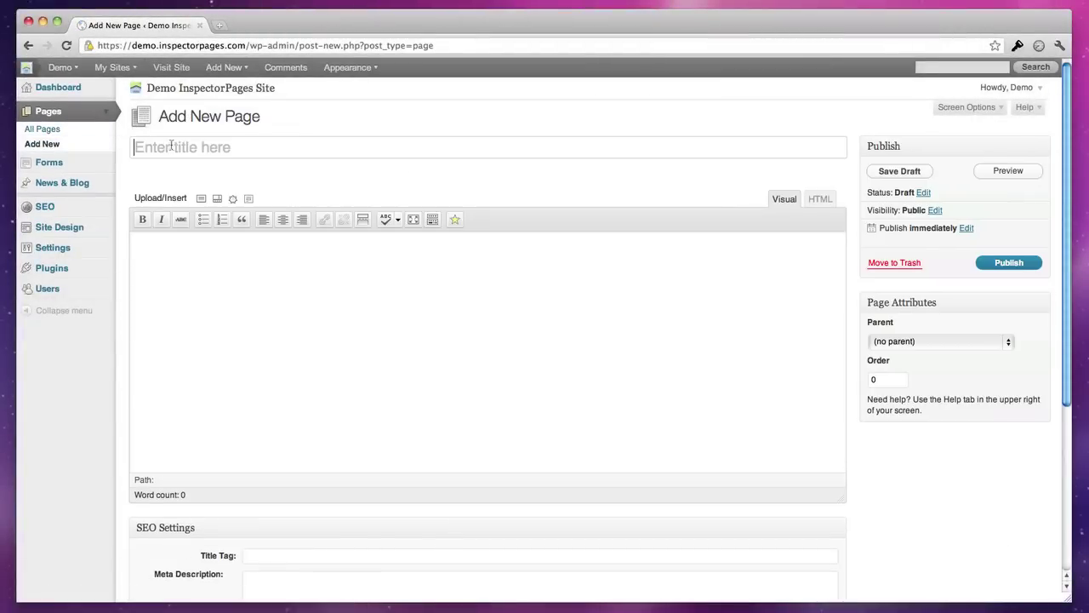
pyautogui.click(172, 146)
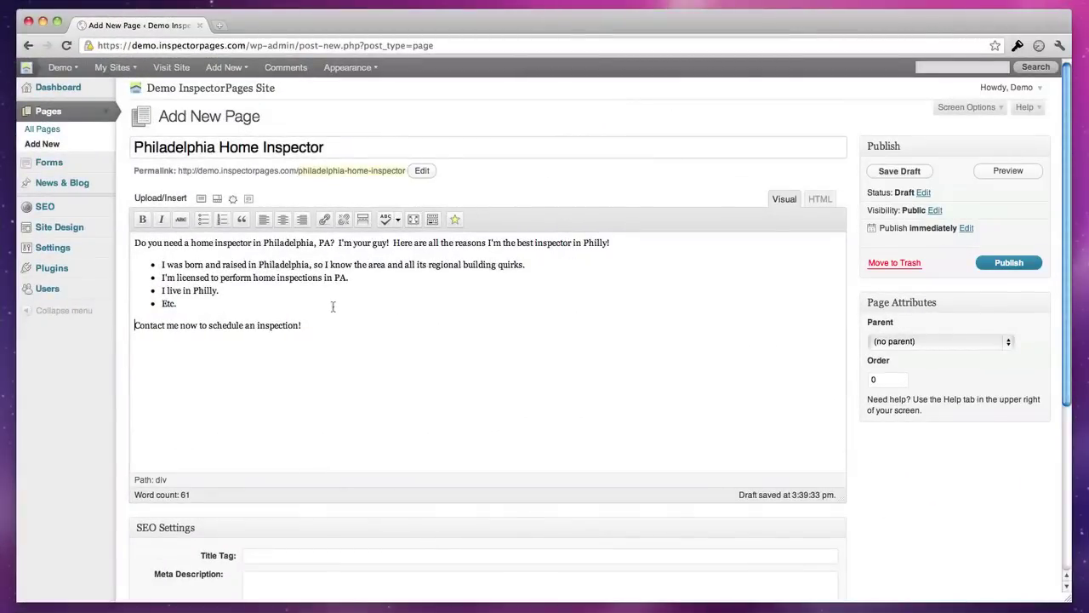
# Link the phrase 'Contact me now' to the Contact Me page and publish.
pyautogui.keyDown('shift'); pyautogui.click(198, 325); pyautogui.keyUp('shift')
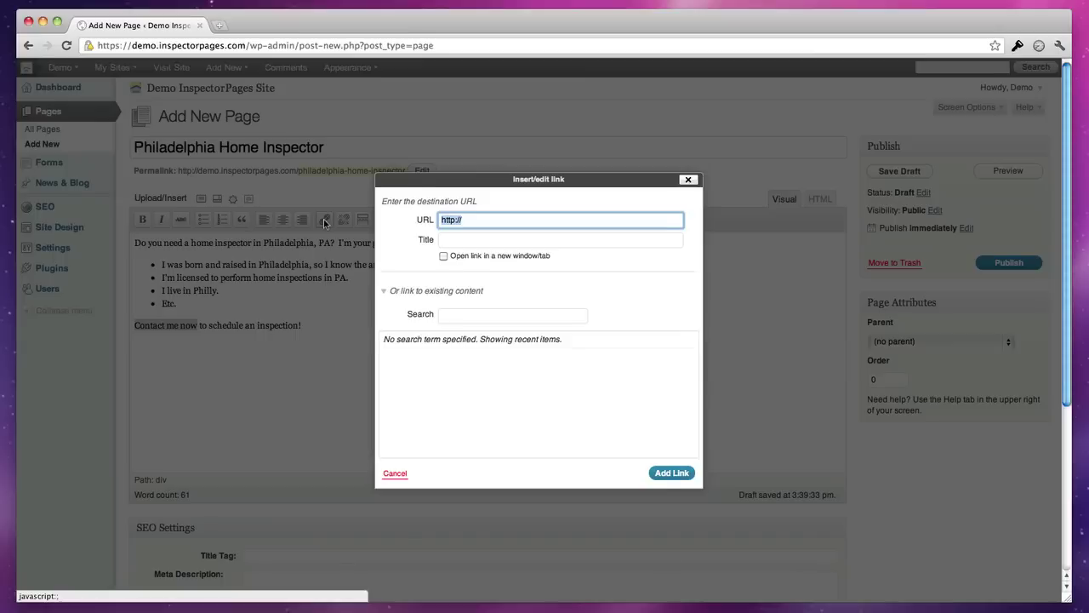
pyautogui.click(326, 219)
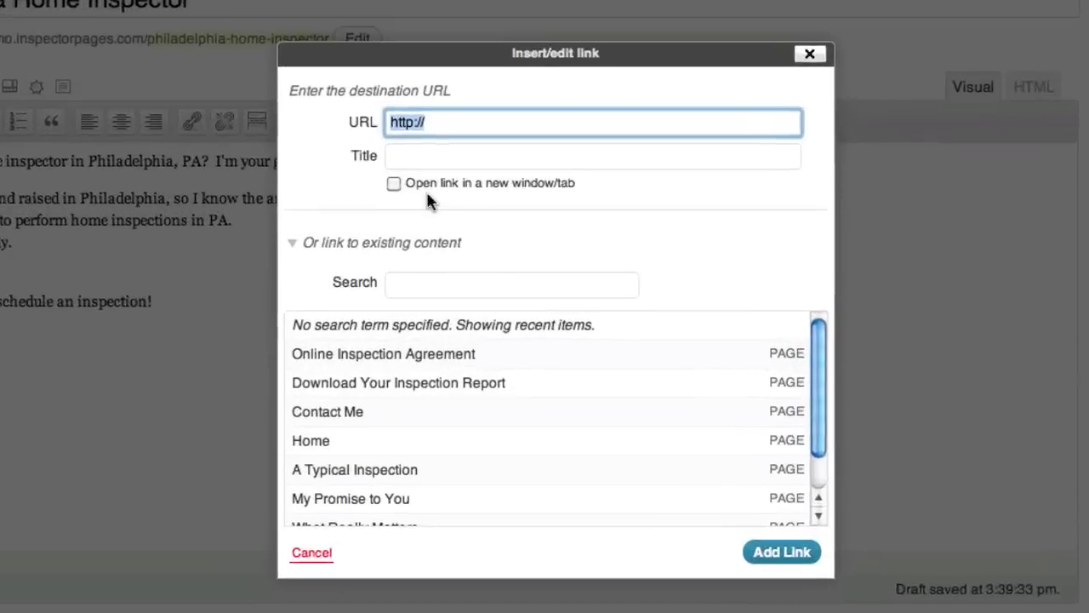
pyautogui.click(440, 281)
pyautogui.write('cont')
pyautogui.click(386, 330)
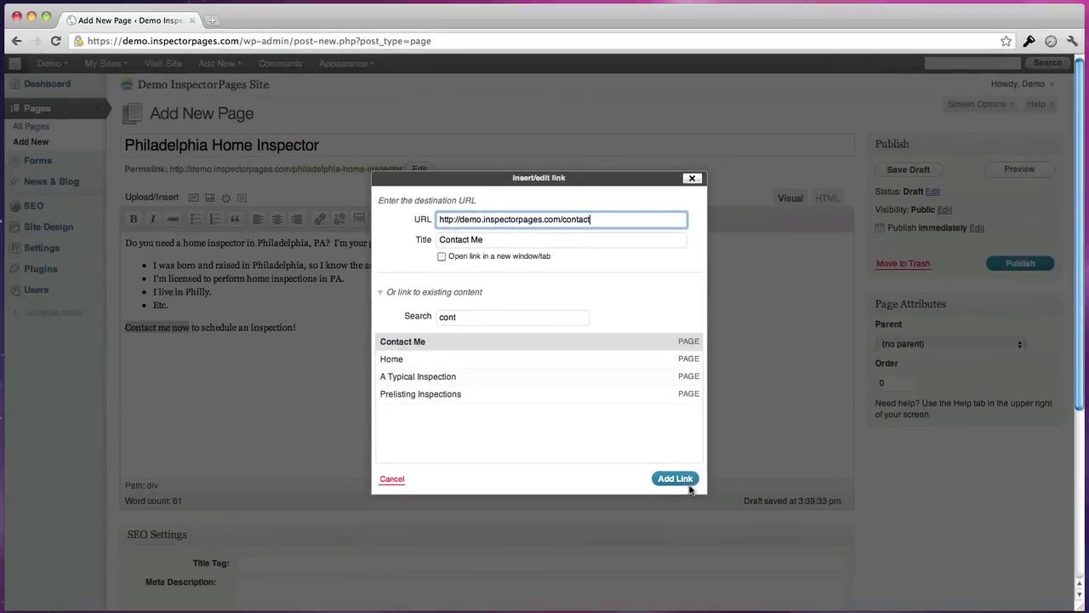
pyautogui.click(799, 566)
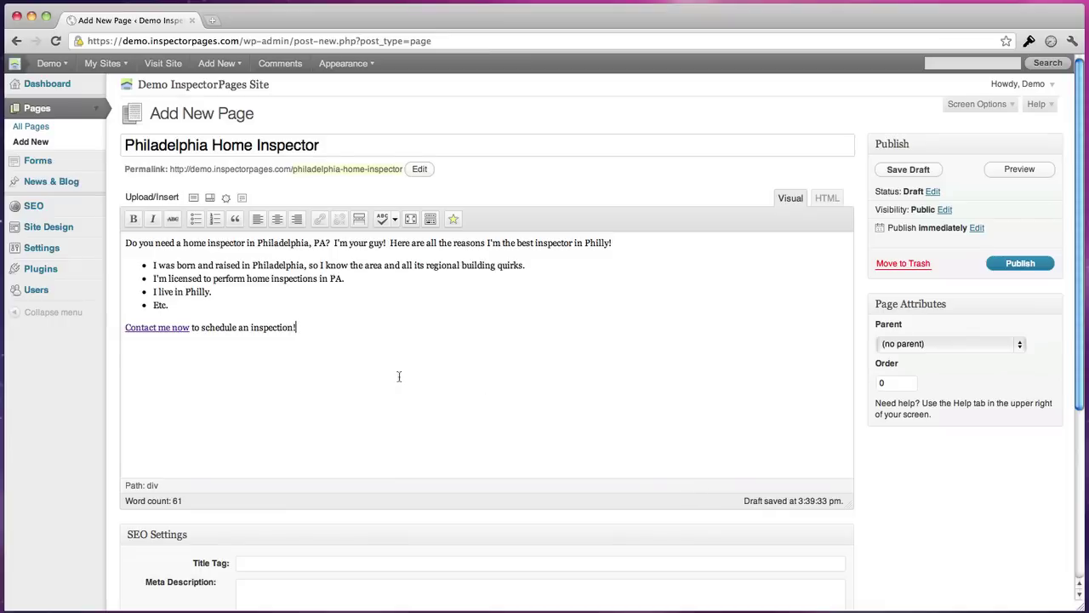
pyautogui.click(1024, 265)
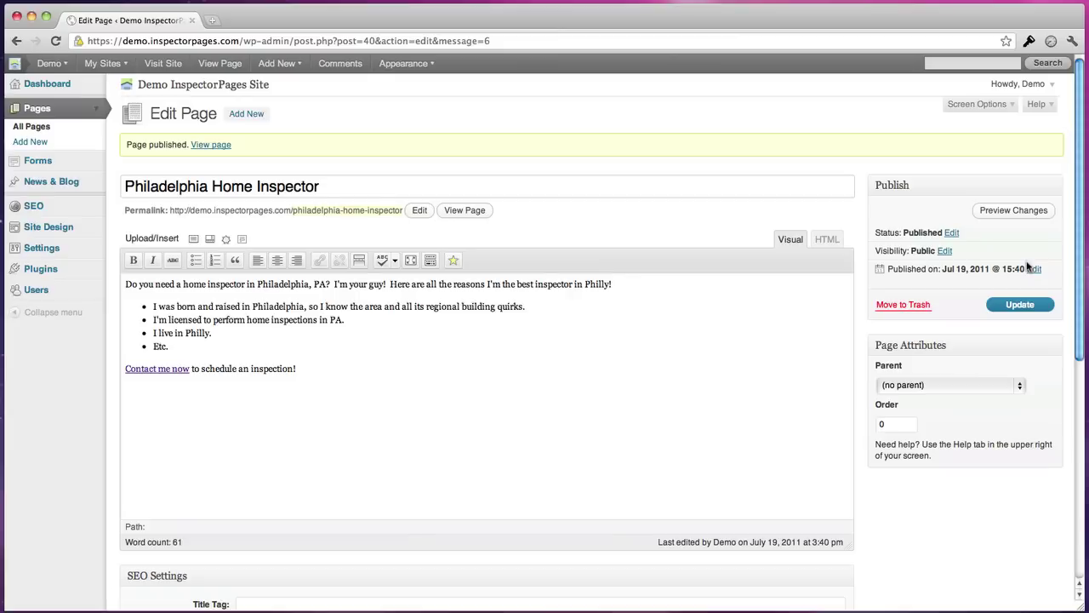
# Return to the SEO tools area, which shows the 404 Monitor log.
pyautogui.click(49, 210)
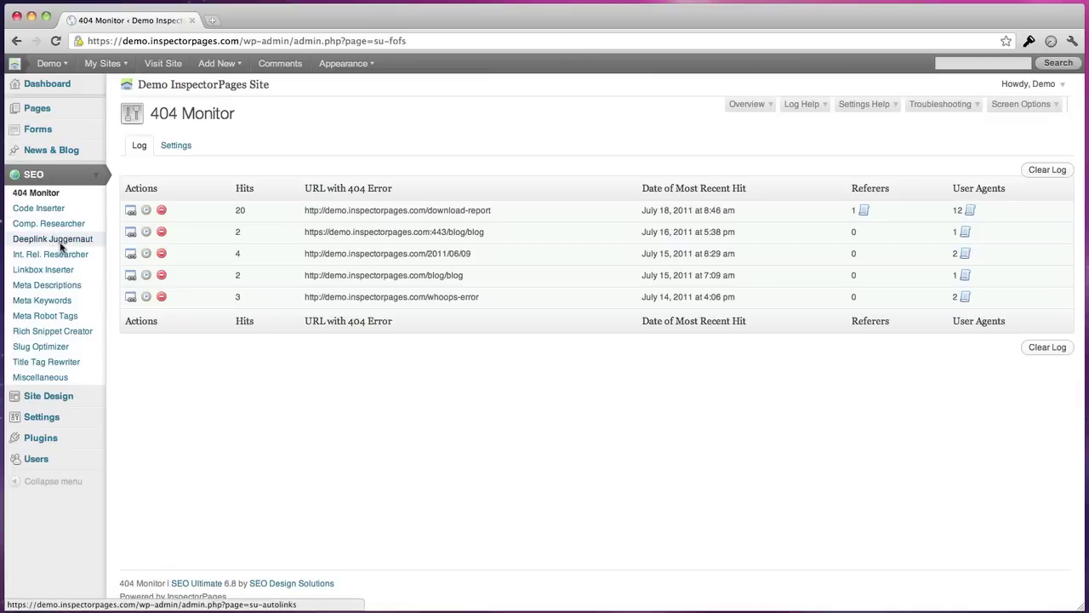
# Give the existing Deeplink Juggernaut content link the anchor text 'philadelphia' and save.
pyautogui.click(61, 243)
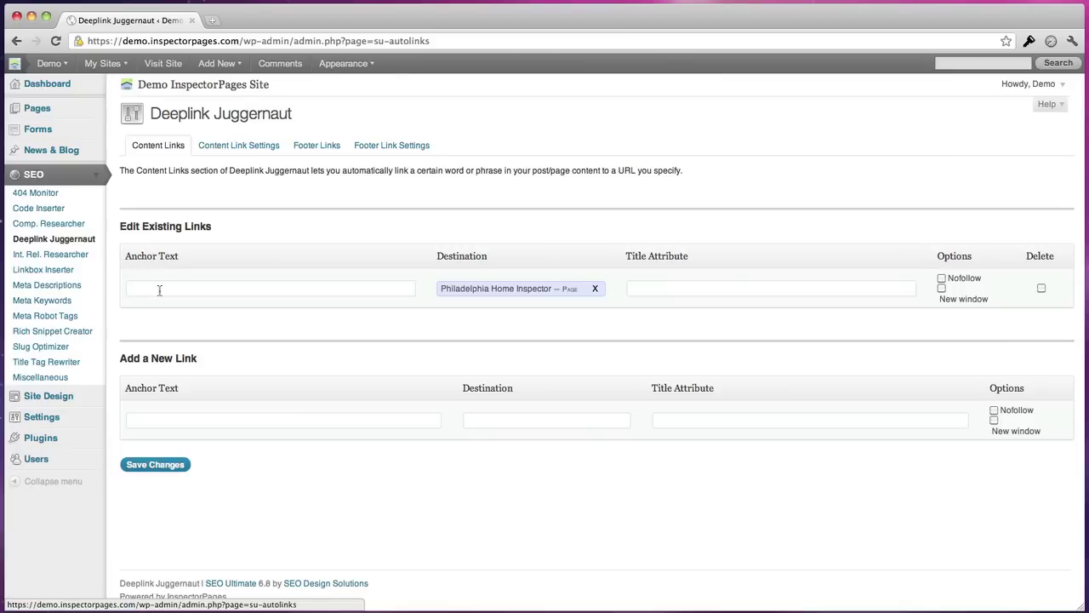
pyautogui.click(159, 290)
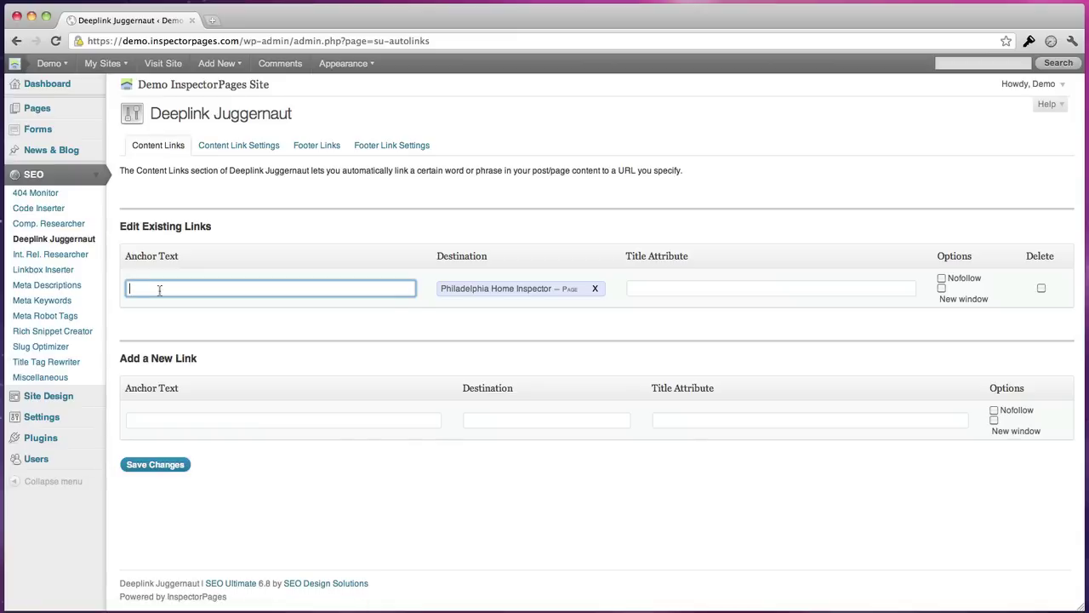
pyautogui.write('philadelphia')
pyautogui.click(150, 465)
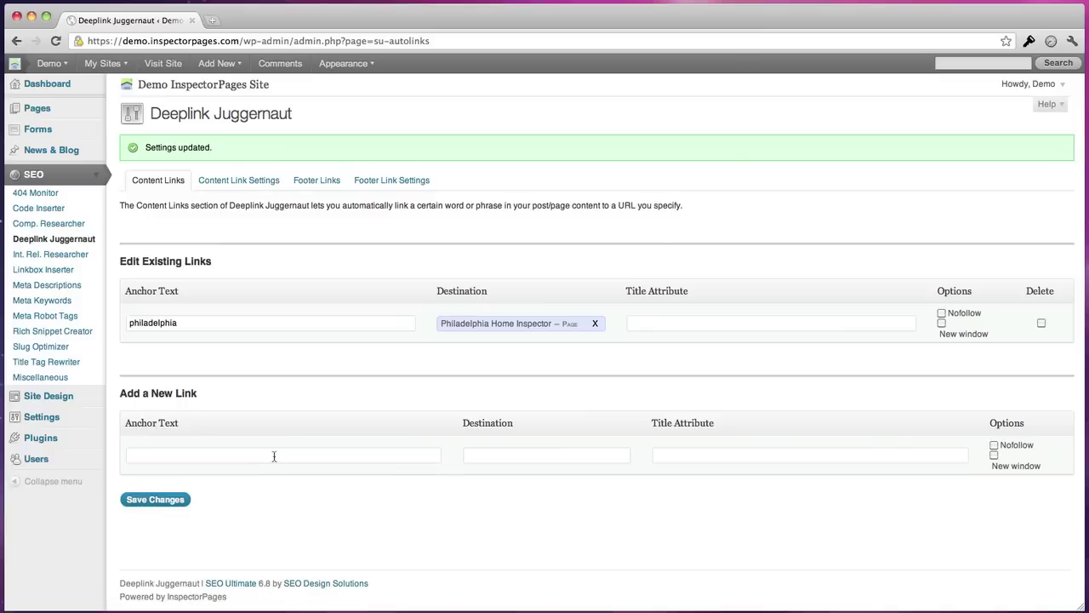
# Append a 'Serving Philadelphia area.' paragraph to the Home page and update it.
pyautogui.click(49, 113)
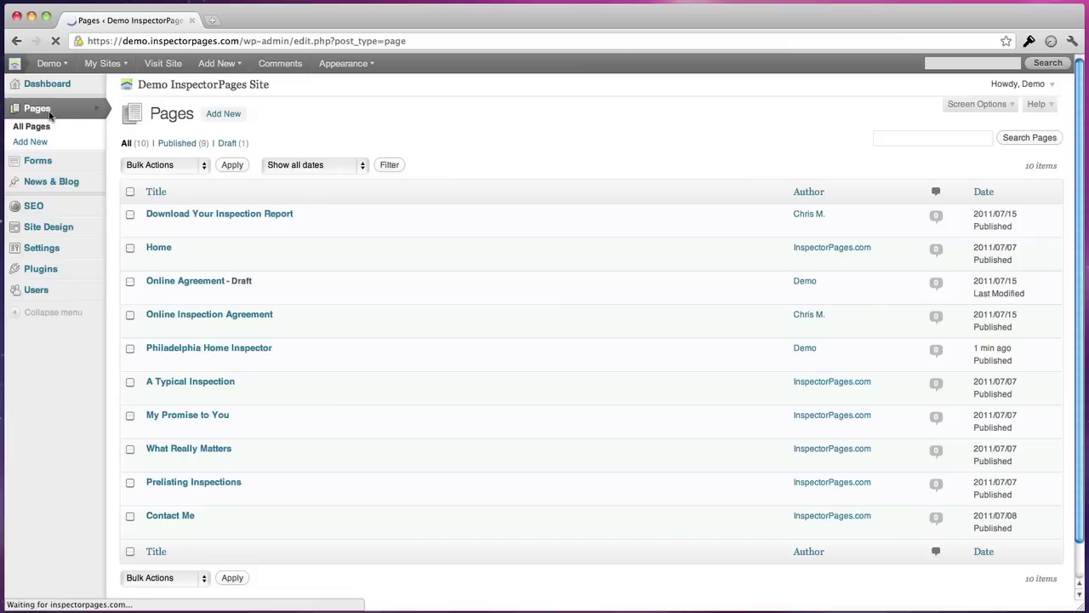
pyautogui.moveTo(158, 247)
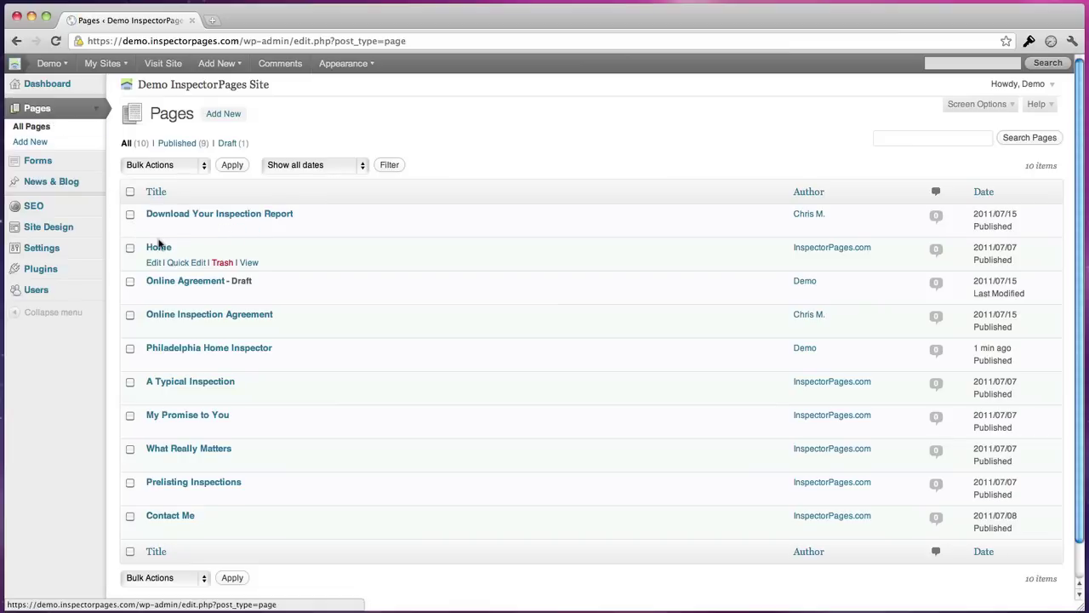
pyautogui.click(156, 263)
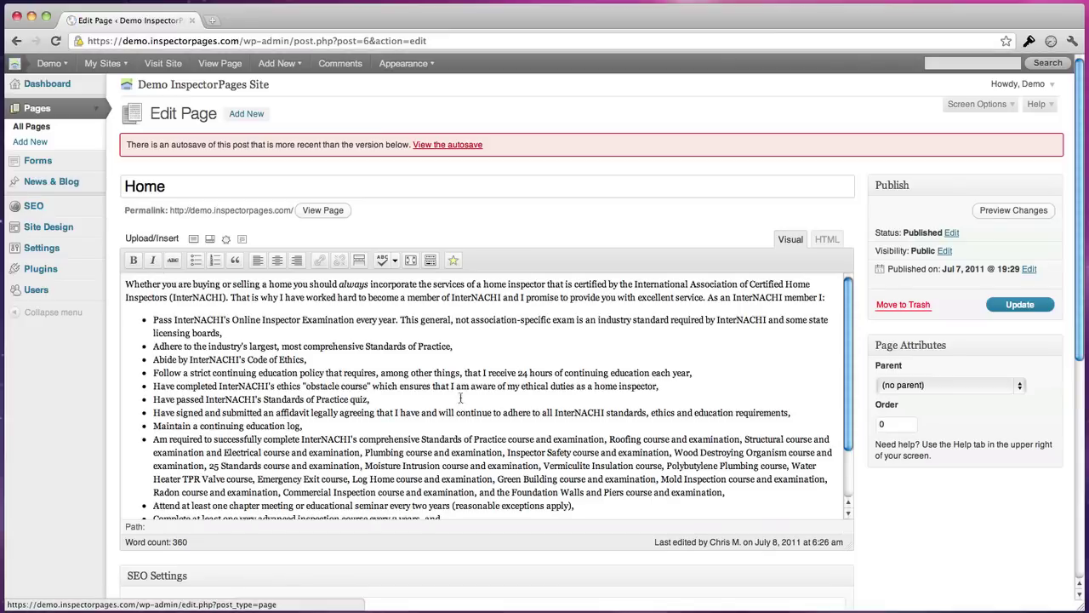
pyautogui.scroll(-5, 325, 314)
pyautogui.scroll(-5, 327, 315)
pyautogui.scroll(8, 340, 317)
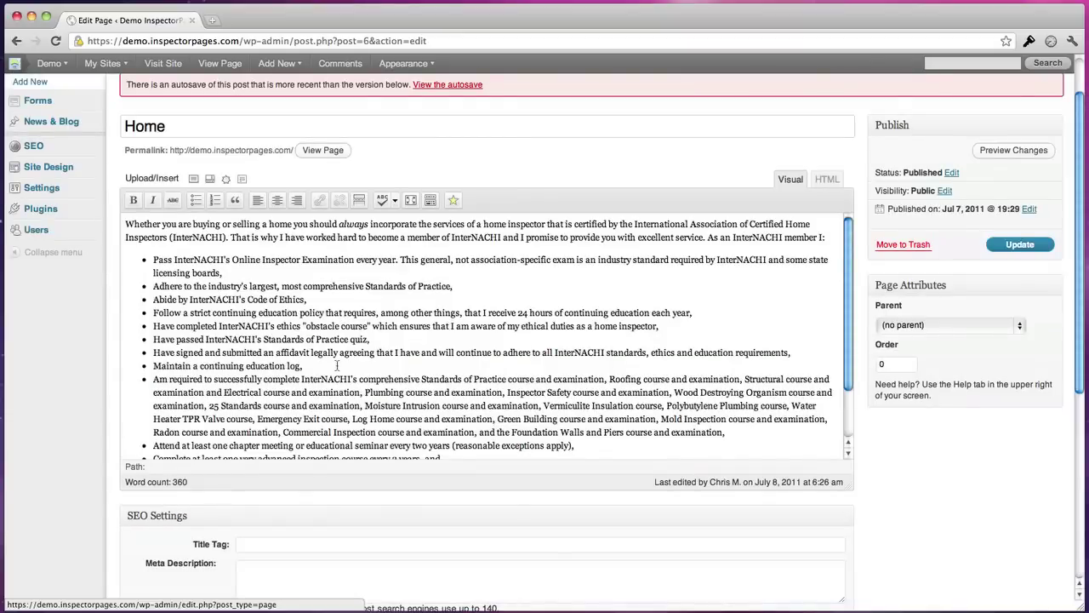
pyautogui.scroll(-2, 337, 364)
pyautogui.click(787, 456)
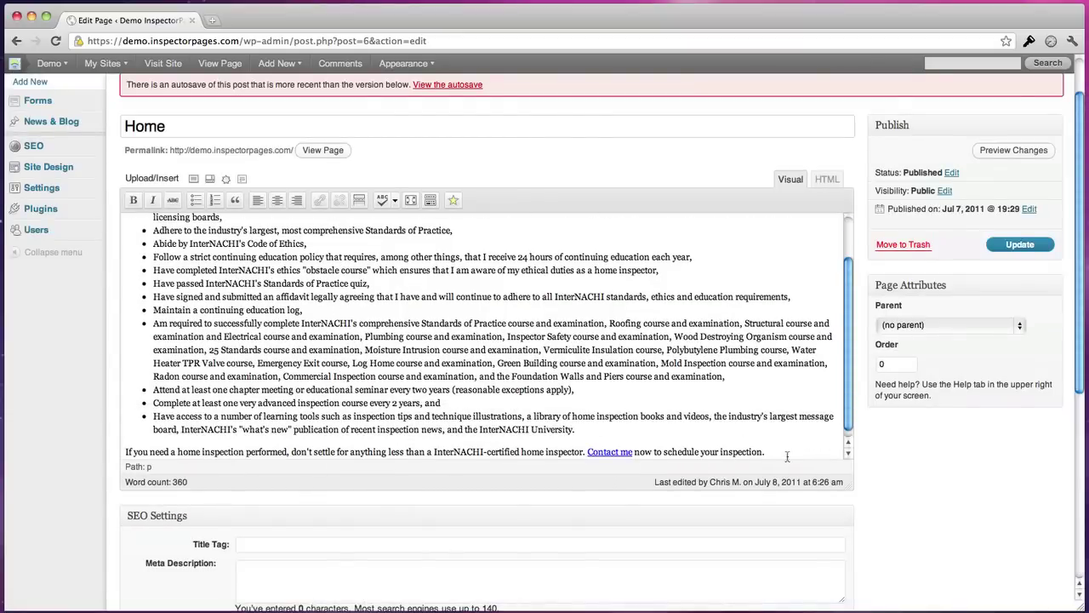
pyautogui.press('Return')
pyautogui.write('Serving ')
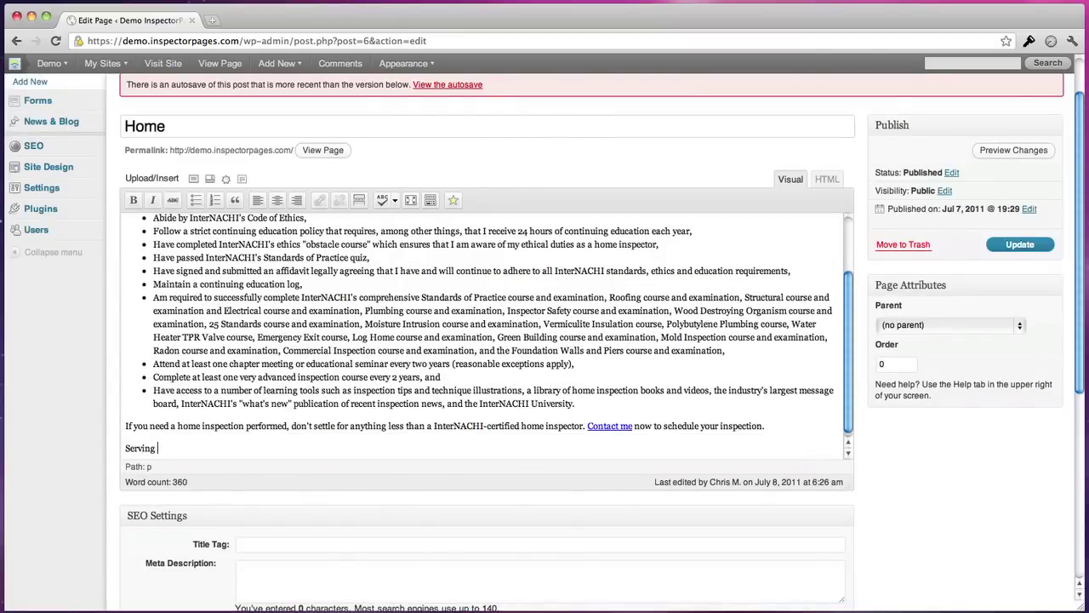
pyautogui.write('Philadelphia area.')
pyautogui.click(1012, 246)
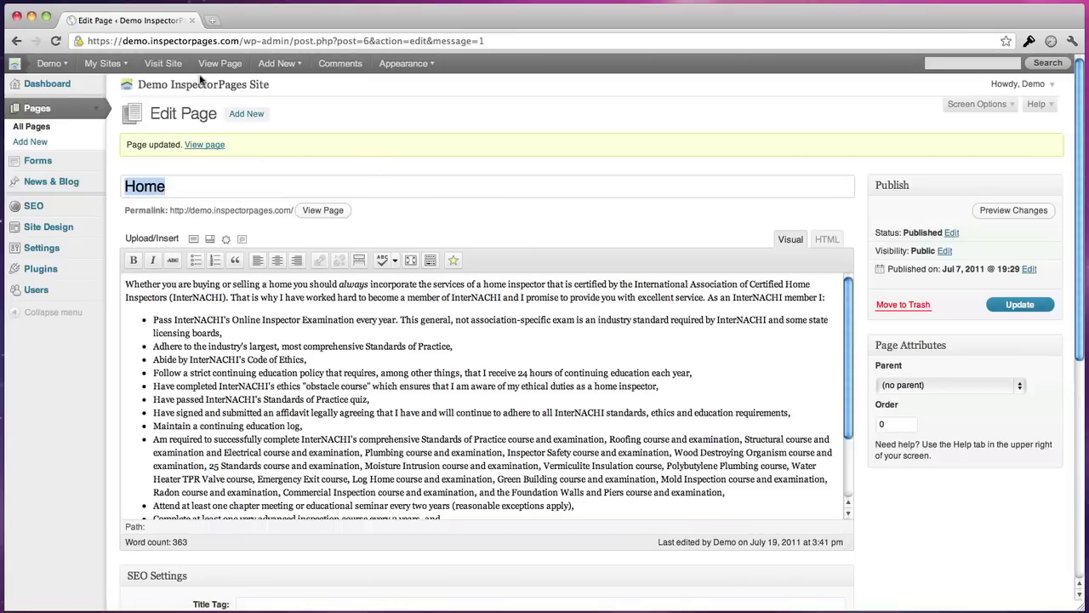
# On the live homepage, follow the auto-linked 'Philadelphia' to the Philadelphia Home Inspector page.
pyautogui.click(198, 87)
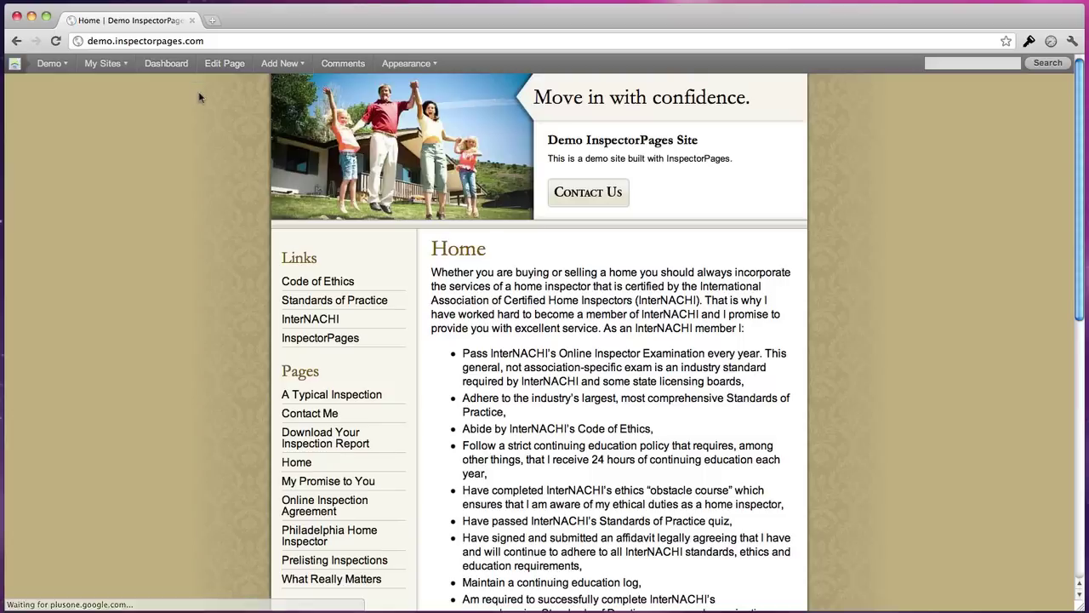
pyautogui.scroll(-3, 616, 349)
pyautogui.scroll(-10, 616, 348)
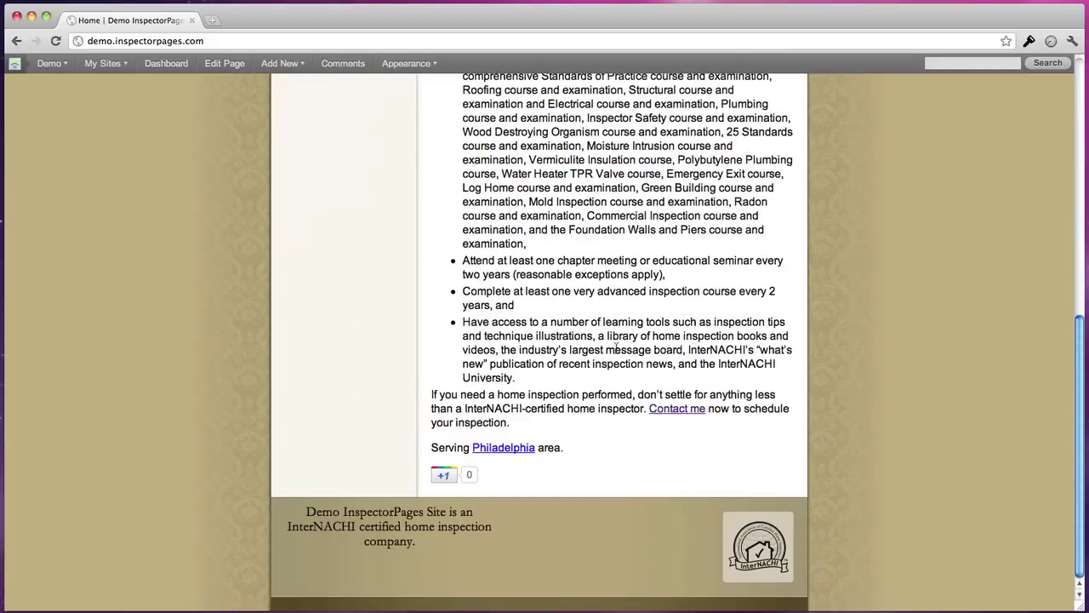
pyautogui.click(496, 451)
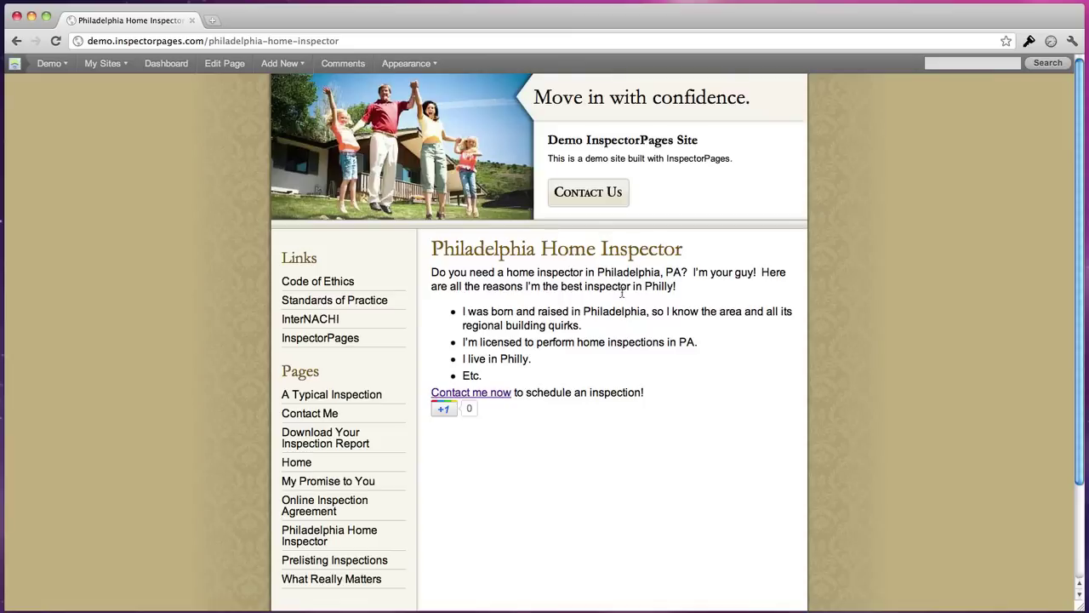
# Repoint the philadelphia content link to the Philadelphia Home Inspector page and toggle its new-window option.
pyautogui.click(150, 66)
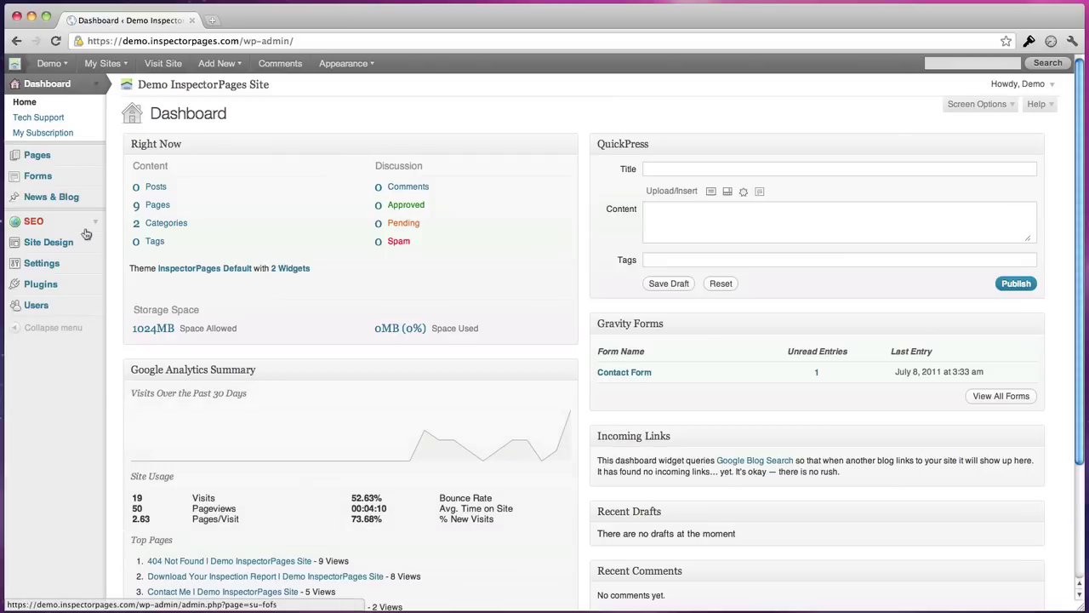
pyautogui.click(94, 224)
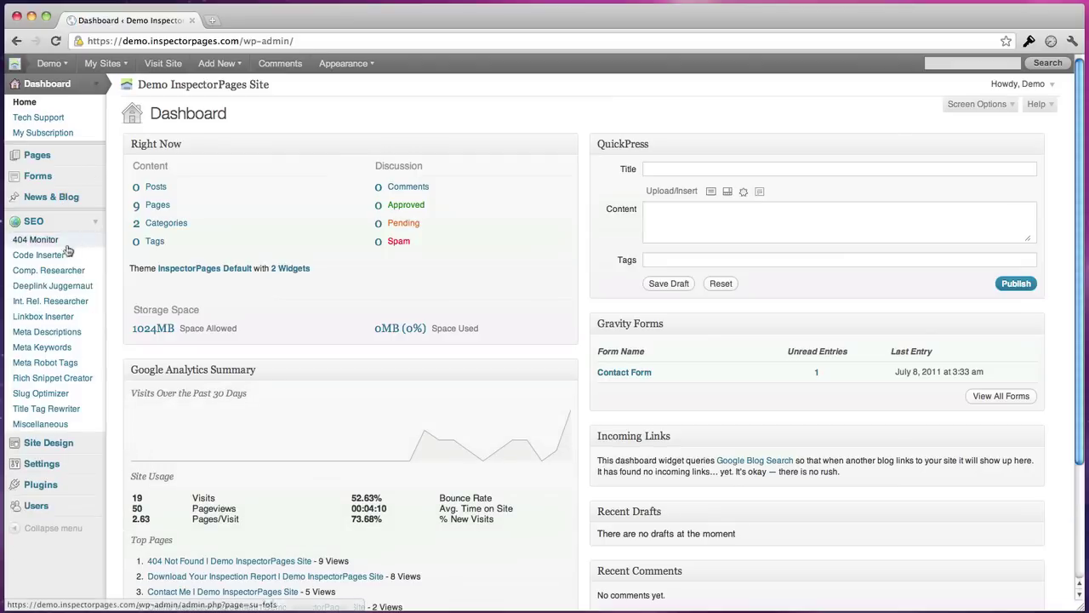
pyautogui.click(48, 287)
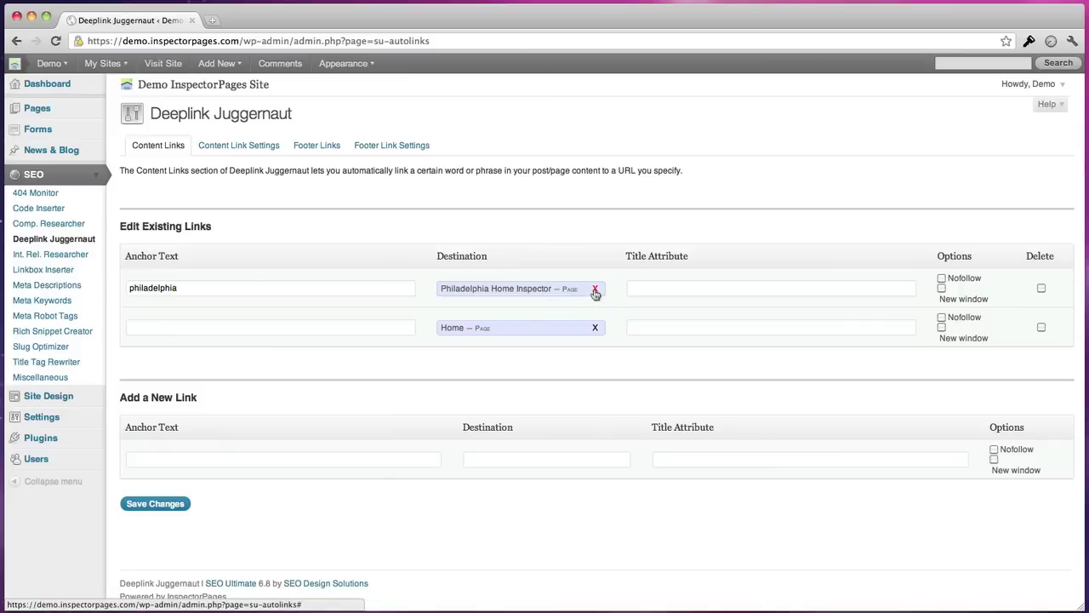
pyautogui.click(595, 290)
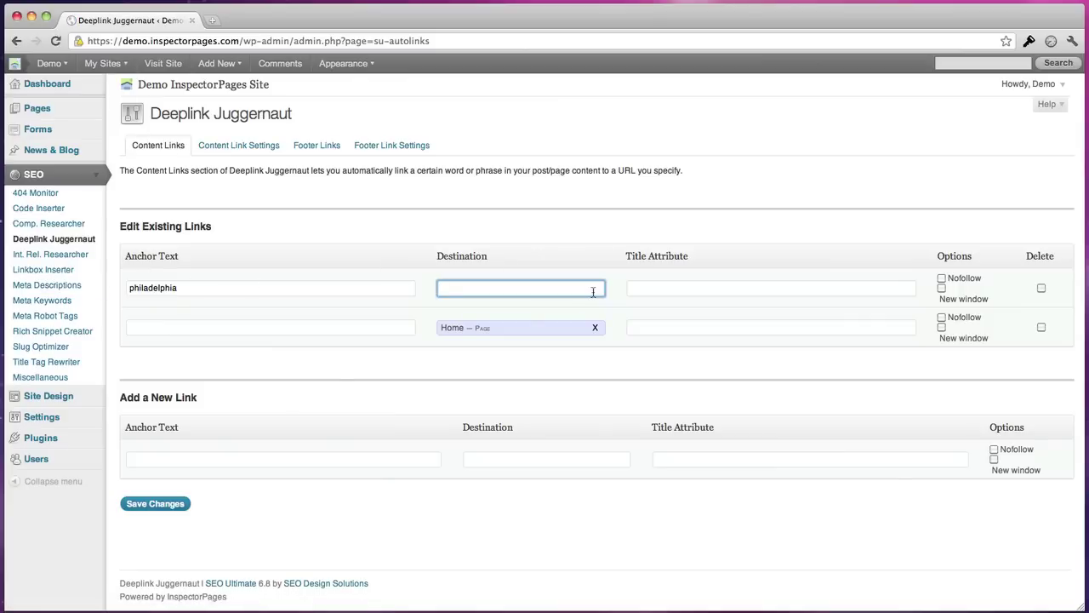
pyautogui.write('phila')
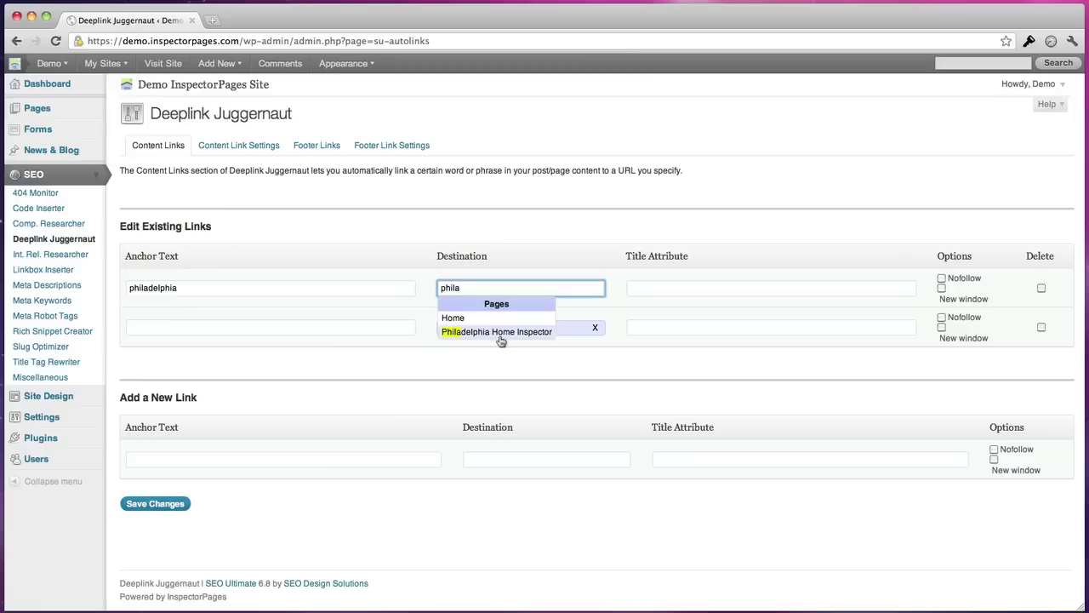
pyautogui.click(479, 331)
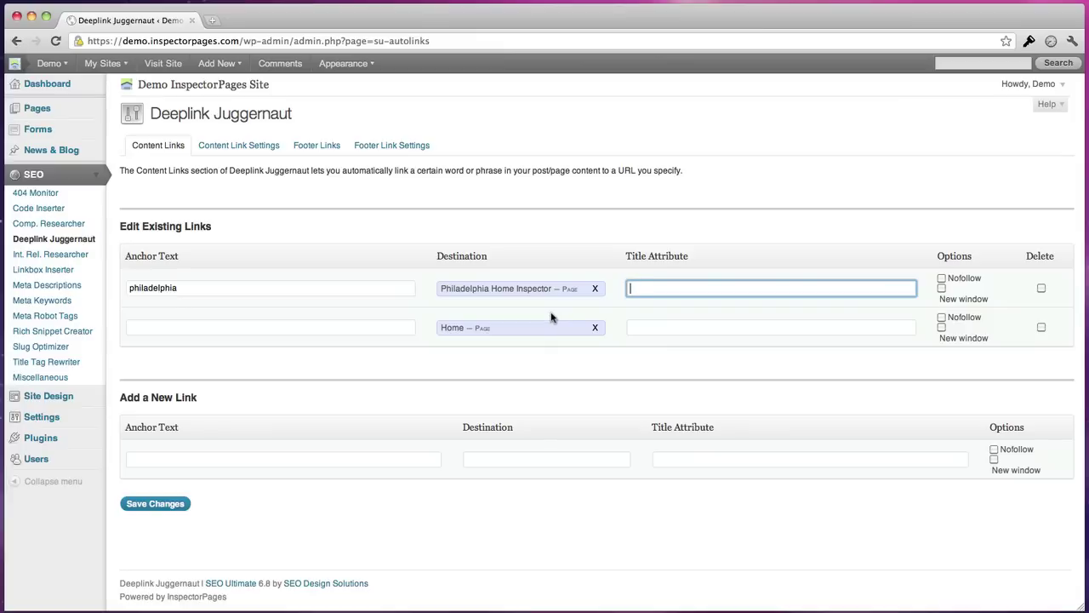
pyautogui.click(942, 290)
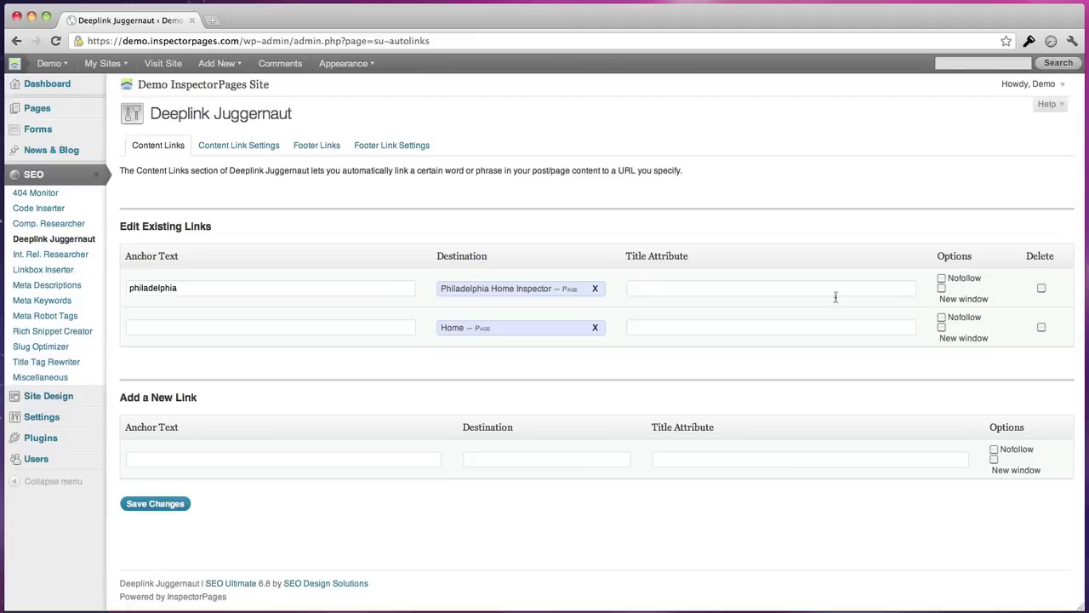
# Mark both the philadelphia and Home content links for deletion and save.
pyautogui.click(1041, 289)
pyautogui.click(1041, 326)
pyautogui.click(134, 505)
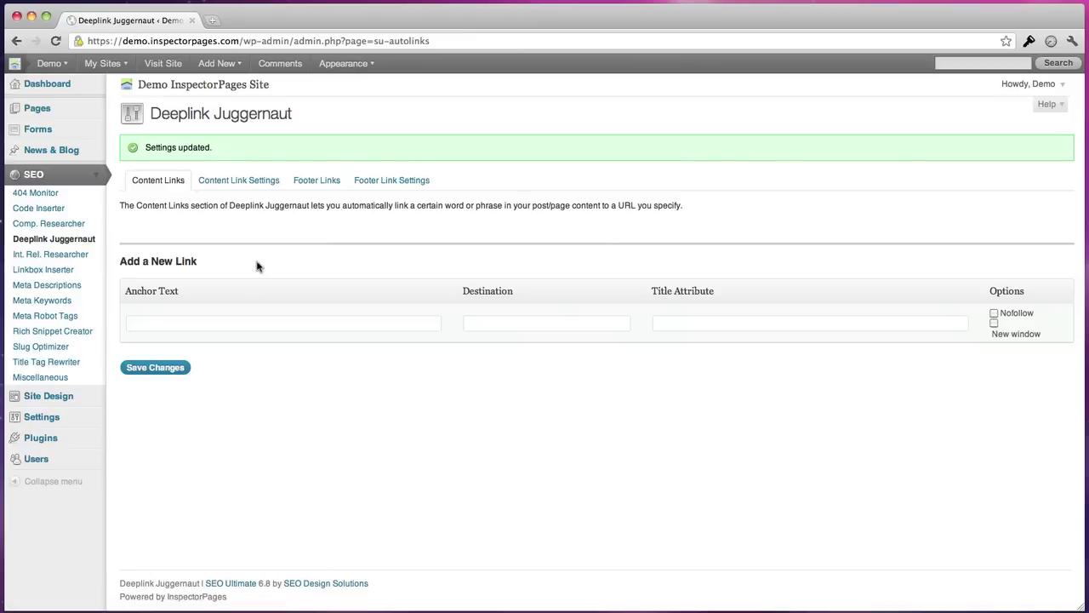
# Review the Content Link Settings options, then move to the Footer Links section.
pyautogui.click(240, 186)
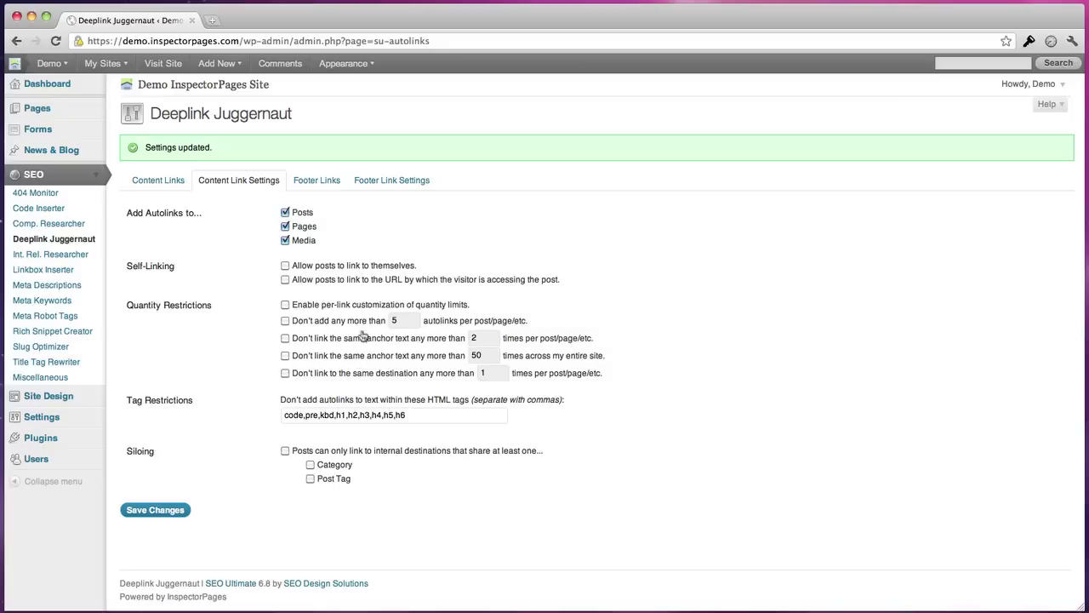
pyautogui.click(316, 182)
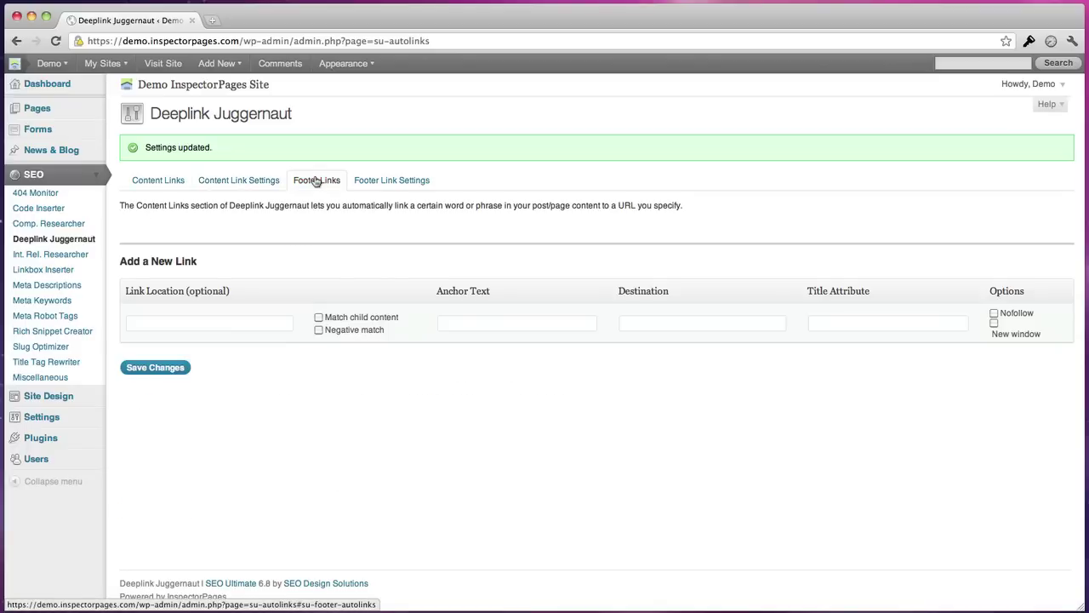
# Add a 'Philadelphia Home Inspector' footer link pointing to that page and save it.
pyautogui.click(499, 324)
pyautogui.write('Philadelphi')
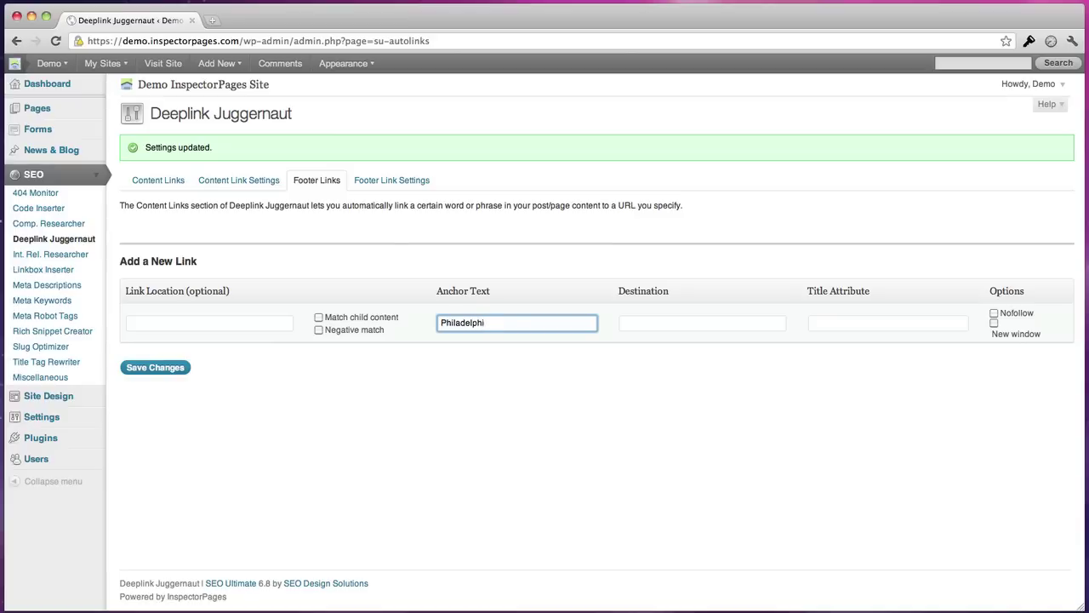
pyautogui.write('a Home Inspector')
pyautogui.press('Tab')
pyautogui.write('phila')
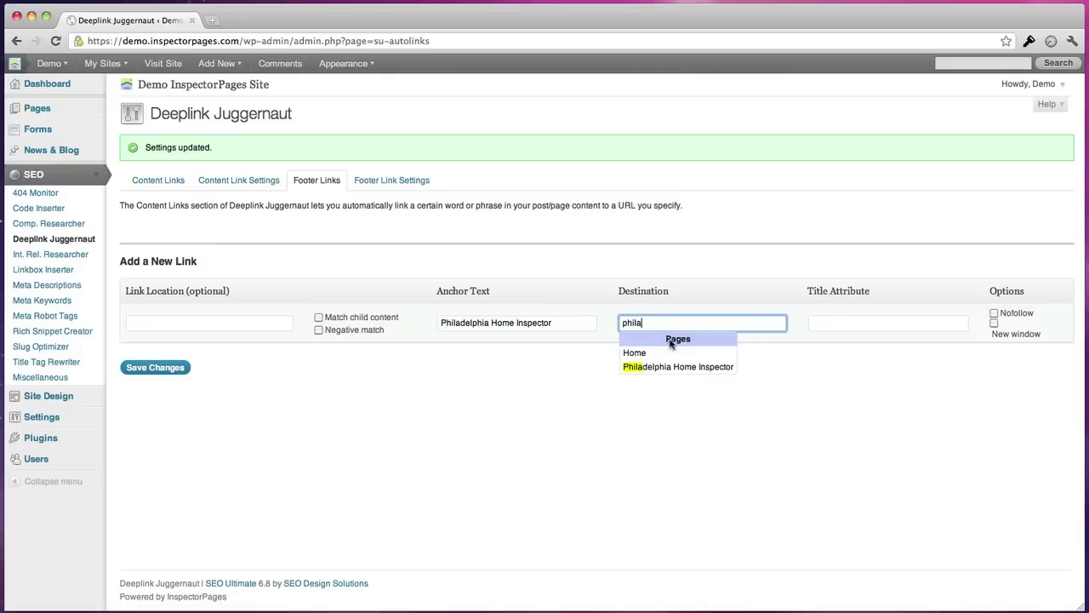
pyautogui.click(681, 367)
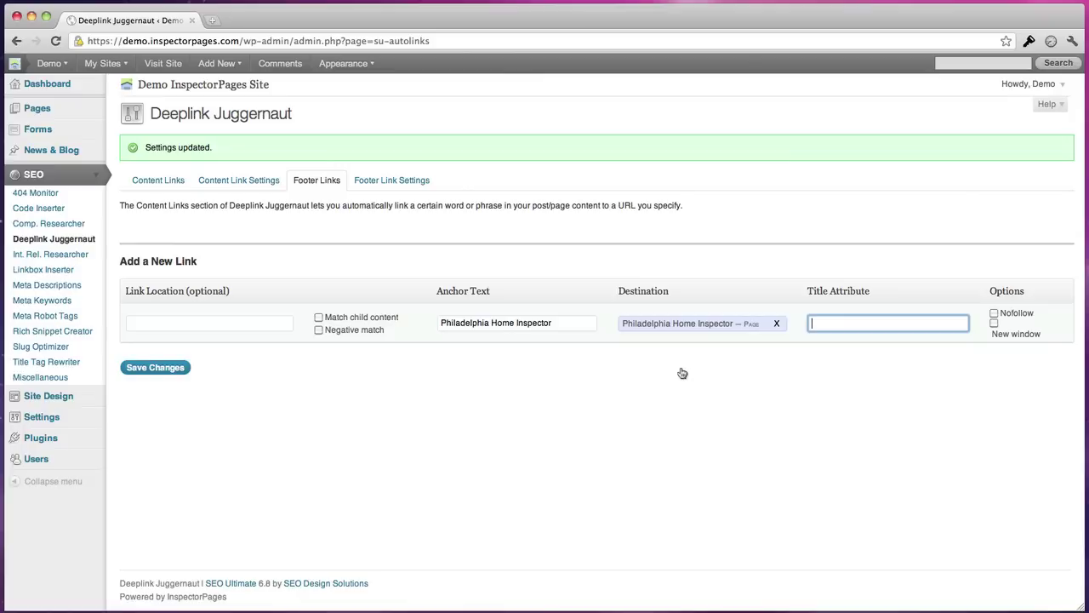
pyautogui.click(143, 370)
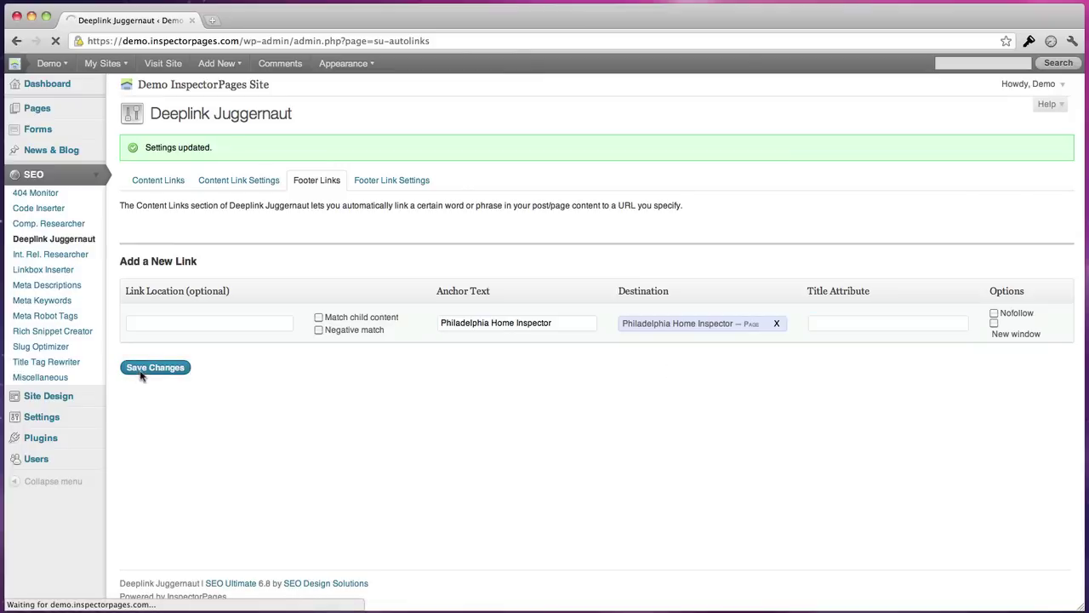
# Open the live homepage in a new tab and scroll to the footer link.
pyautogui.click(162, 85)
pyautogui.click(262, 20)
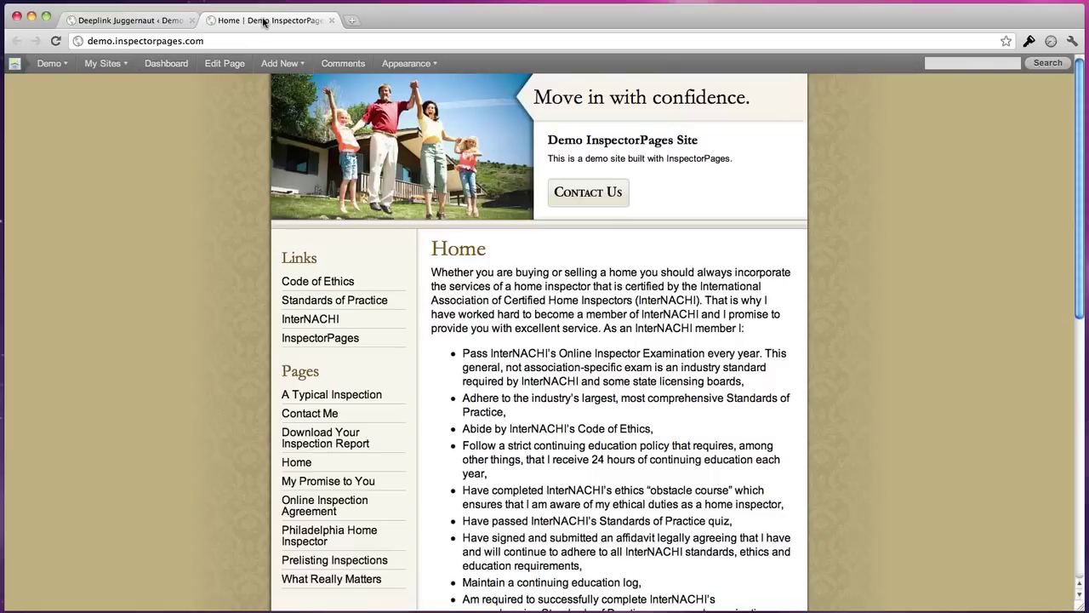
pyautogui.scroll(-2, 528, 309)
pyautogui.scroll(-8, 527, 310)
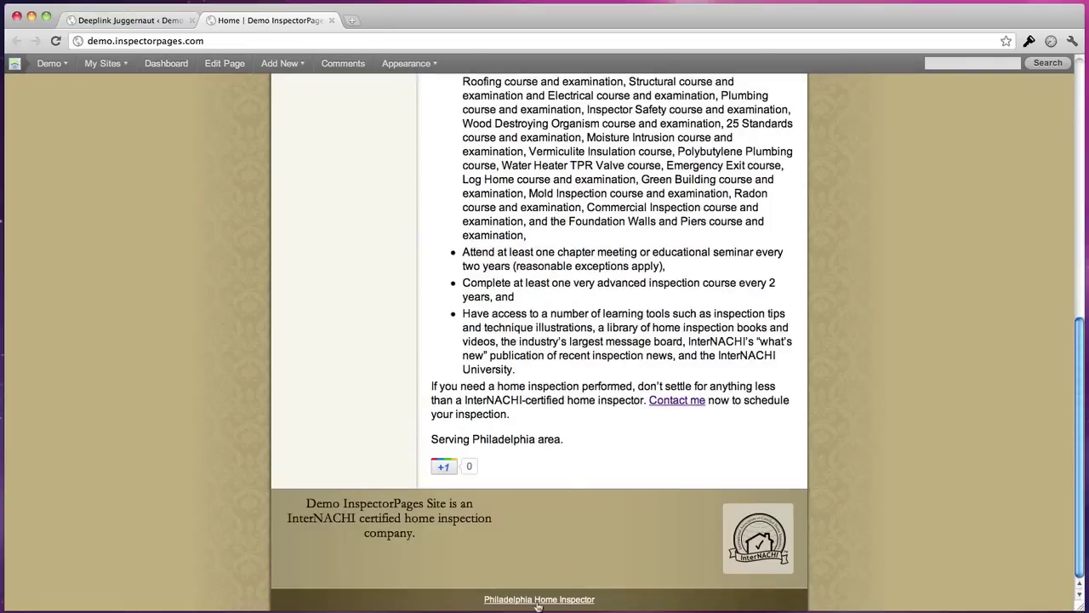